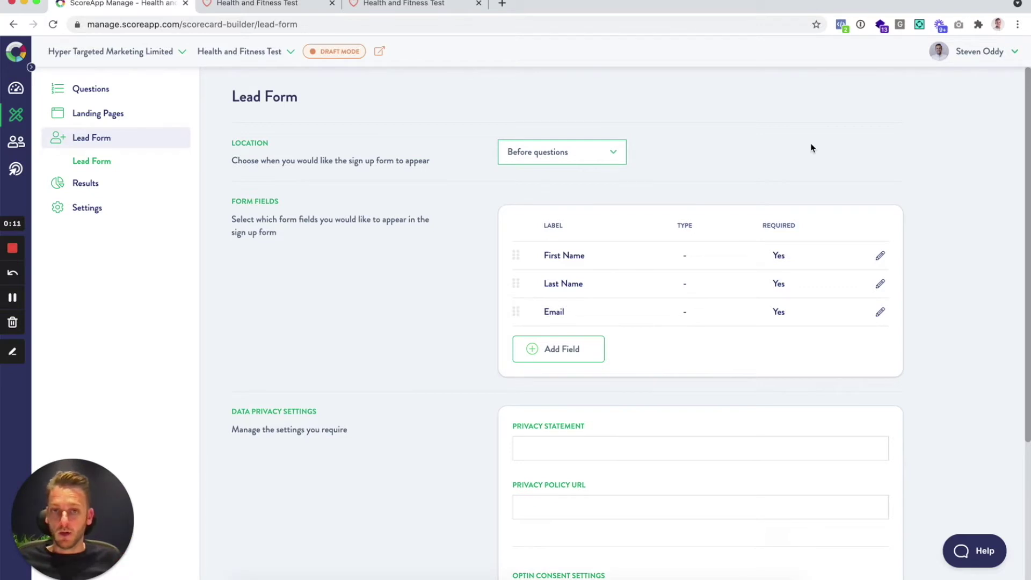
Add a new lead-form field labelled 'Phone Number'
scroll(760, 198, "down", 5)
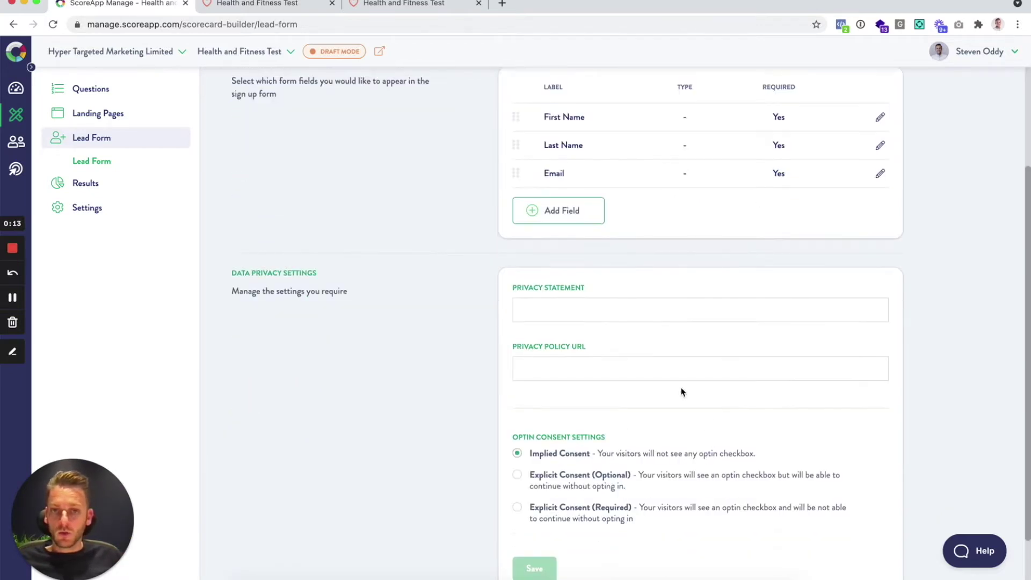
scroll(716, 413, "down", 3)
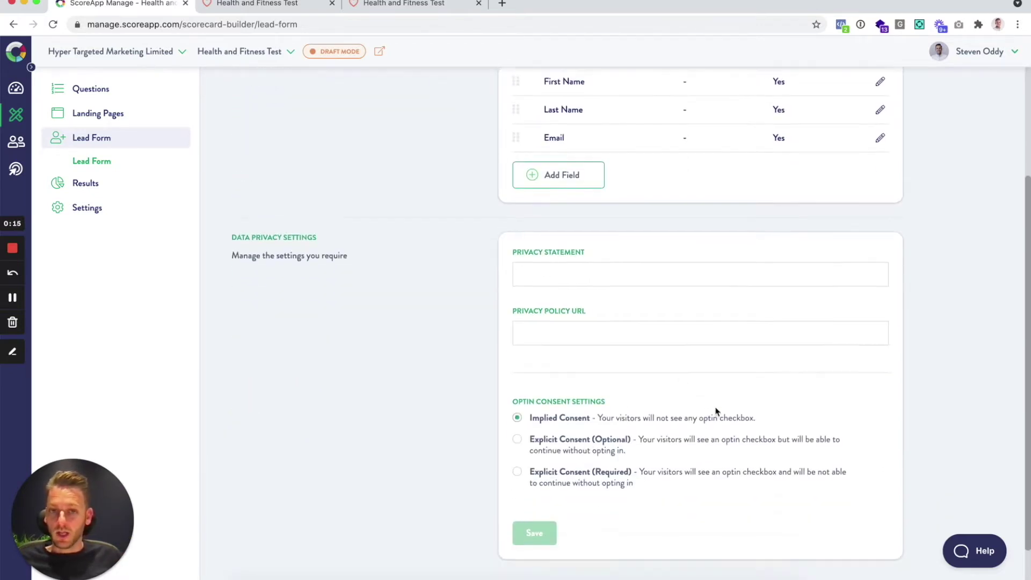
scroll(818, 456, "up", 7)
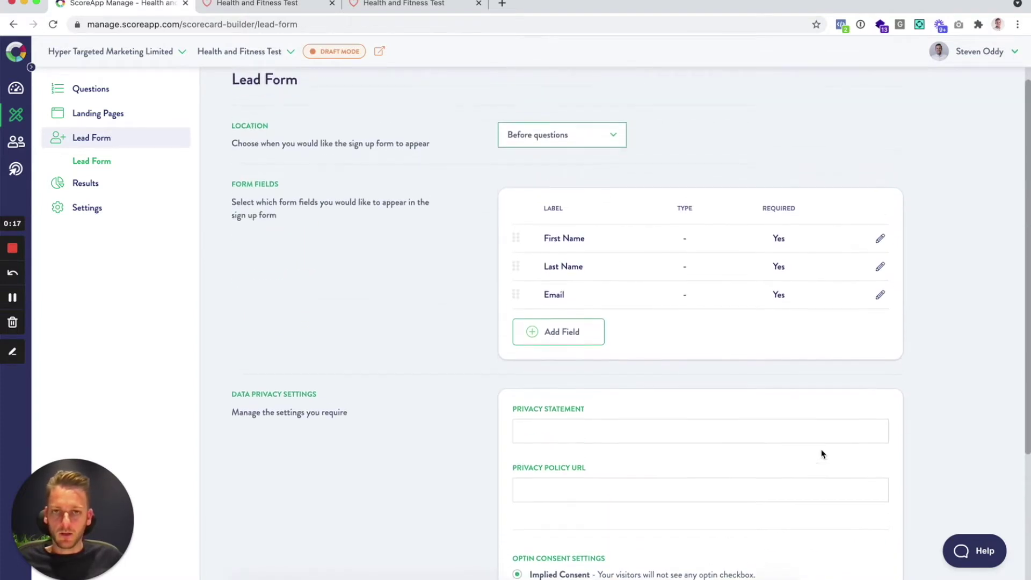
left_click(556, 343)
left_click(511, 269)
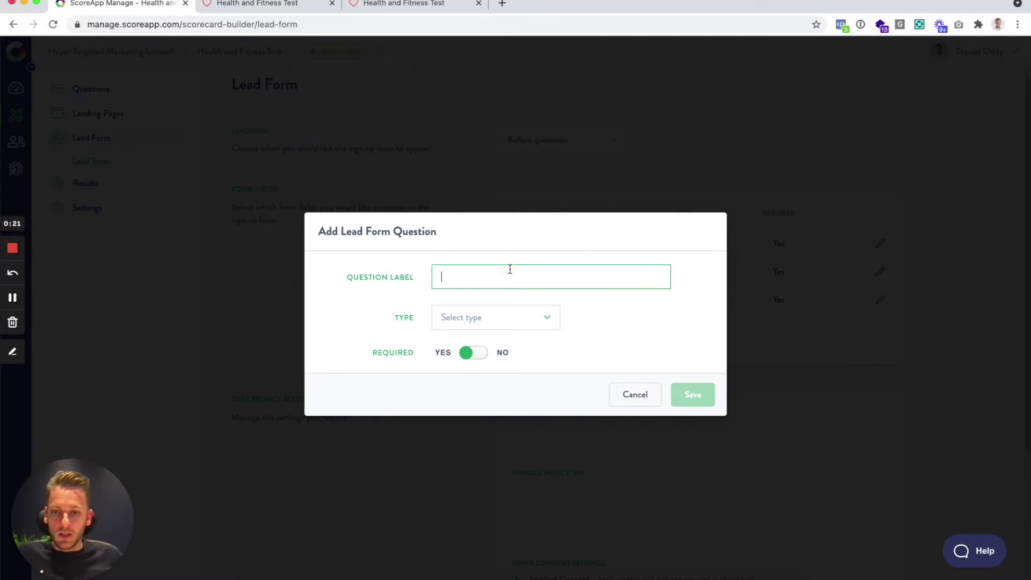
type("Phone MN")
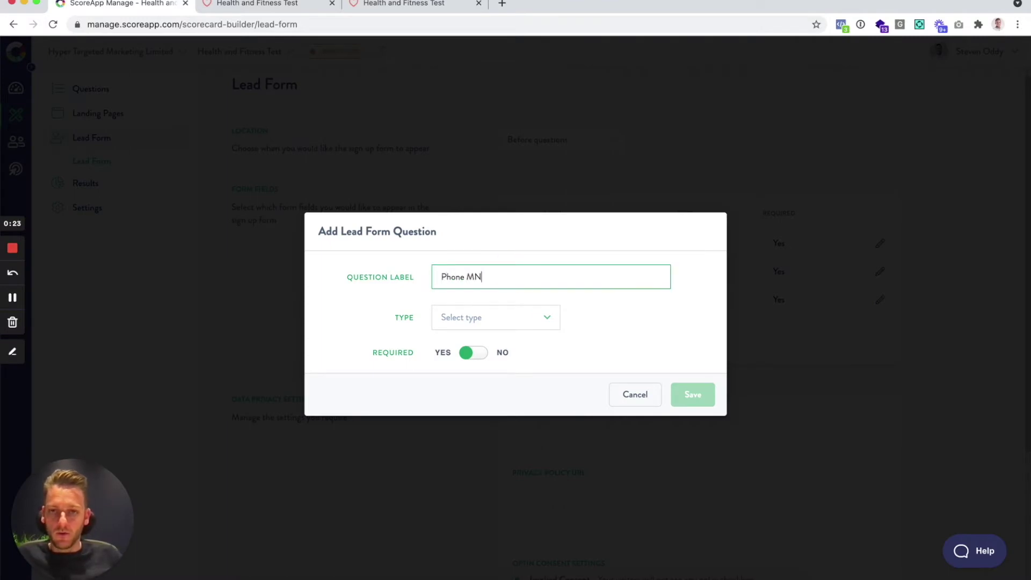
key("BackSpace")
key("BackSpace")
type("Number")
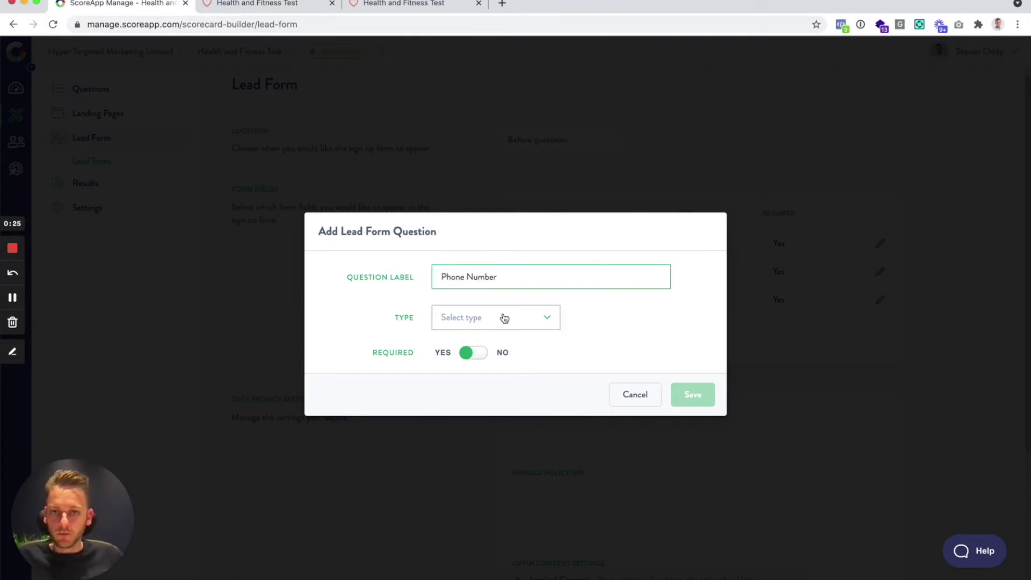
Make the field Phone type, defaulting to United Kingdom, not required, and save it
left_click(503, 317)
scroll(524, 364, "down", 1)
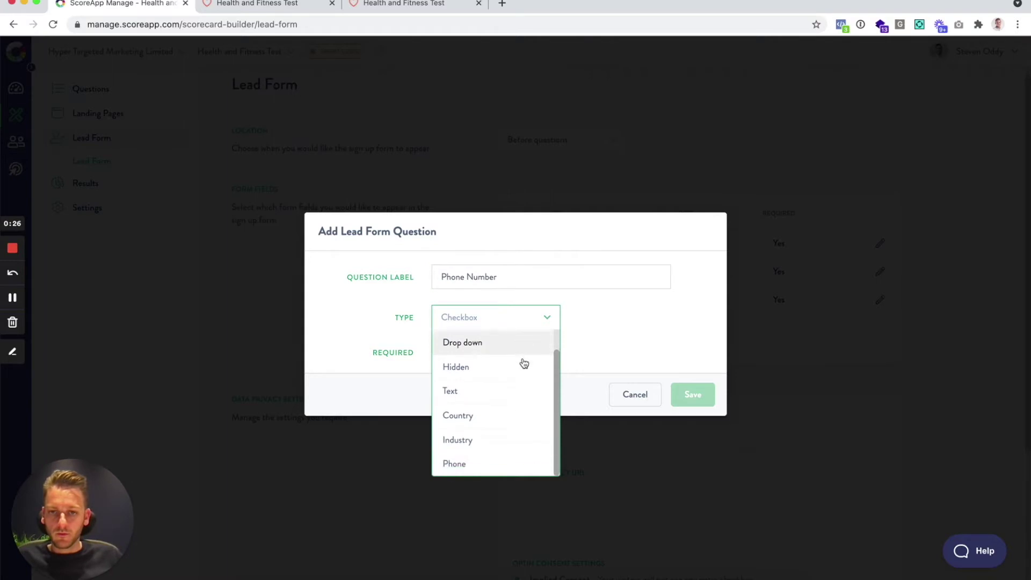
left_click(468, 467)
left_click(497, 339)
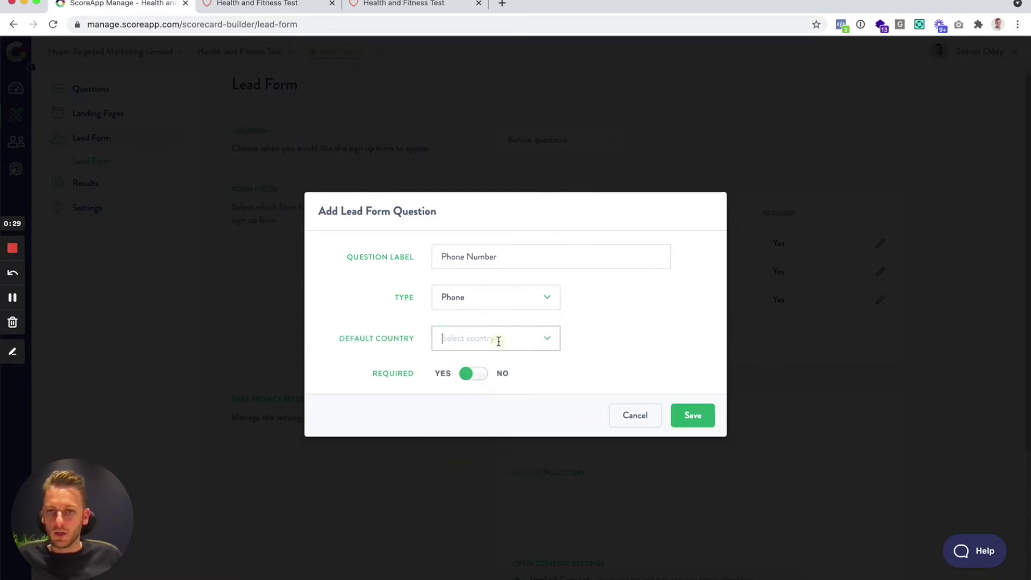
type("uni")
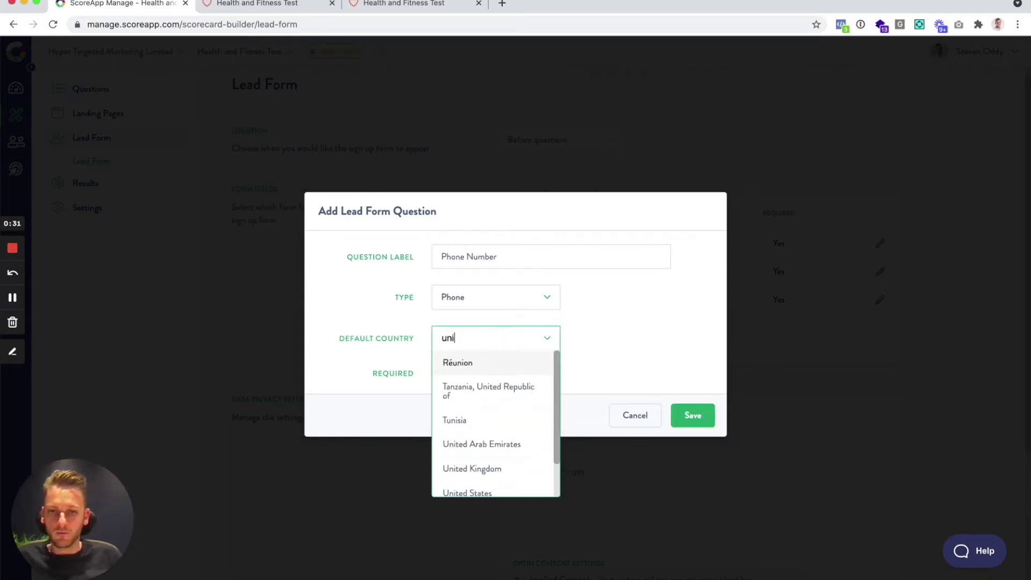
type("ted")
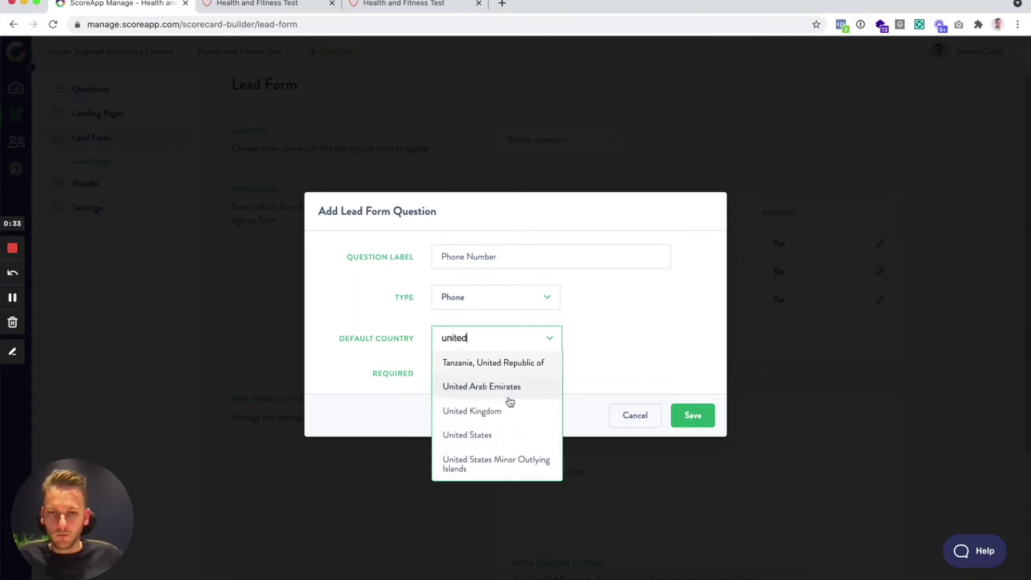
left_click(497, 409)
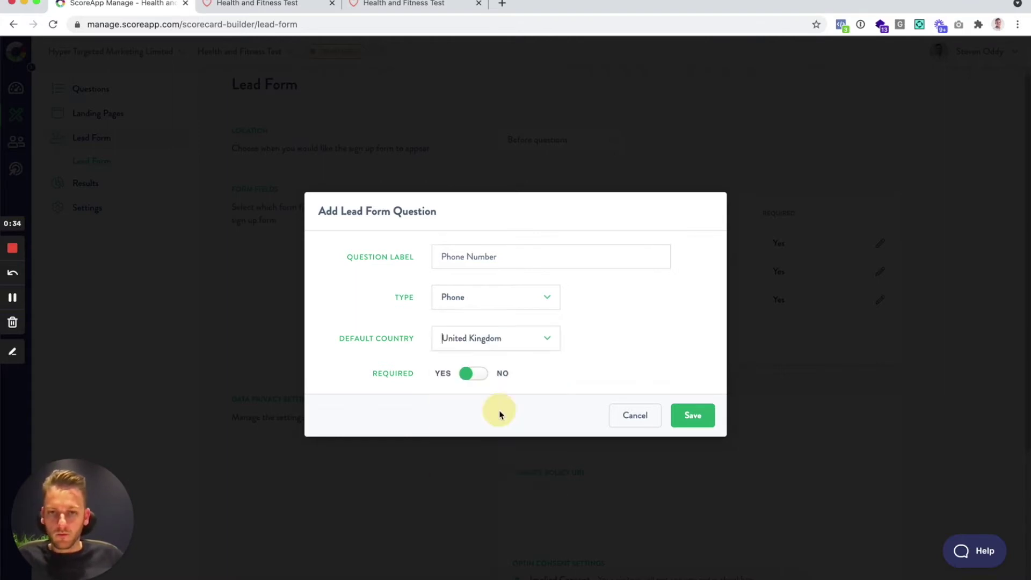
left_click(477, 381)
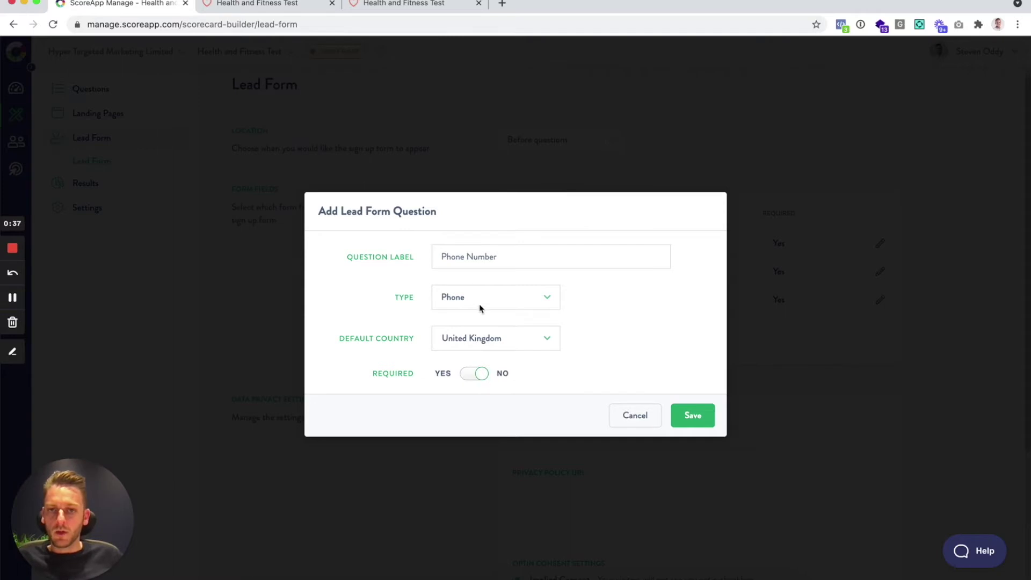
left_click(696, 415)
scroll(706, 415, "down", 4)
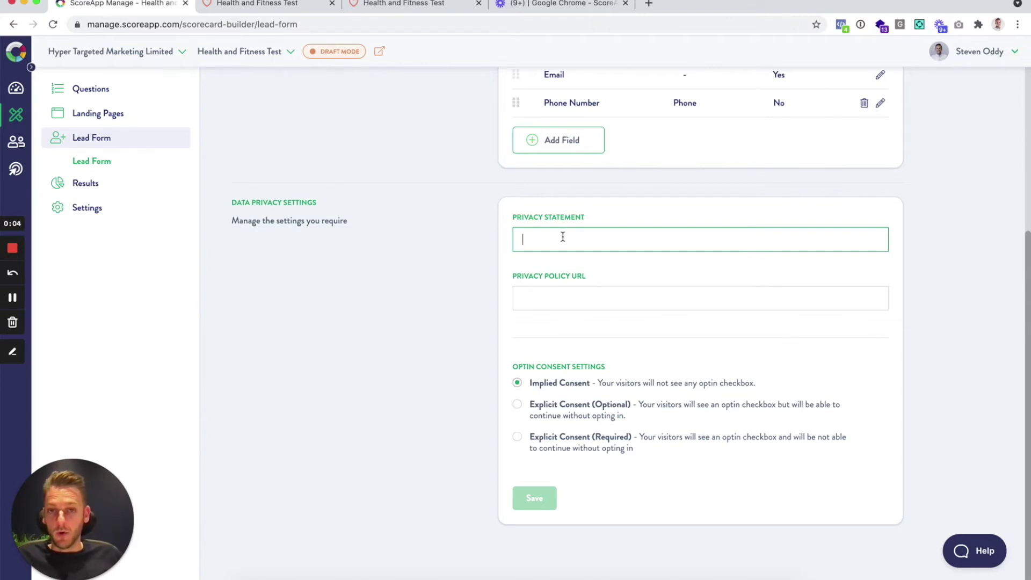
type("We take your privacy seriously...")
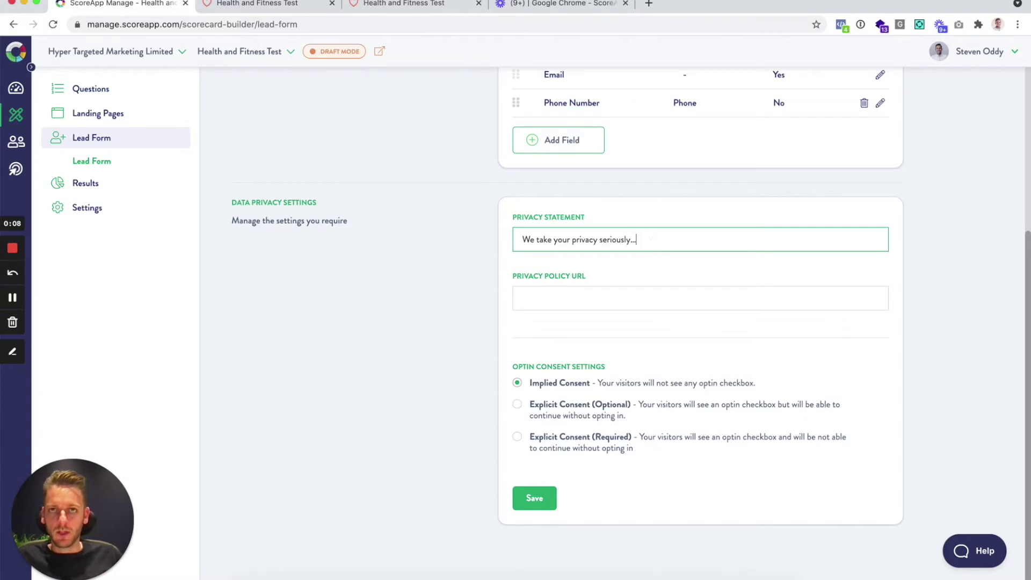
key("super+Tab")
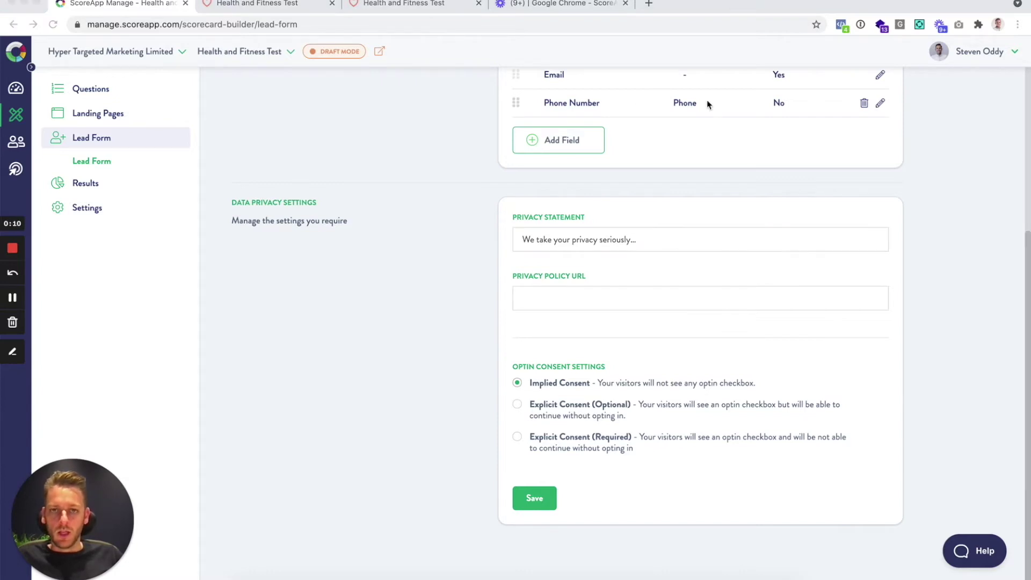
left_click(612, 294)
type("https://www.scoreapp.com/privacy-policy/")
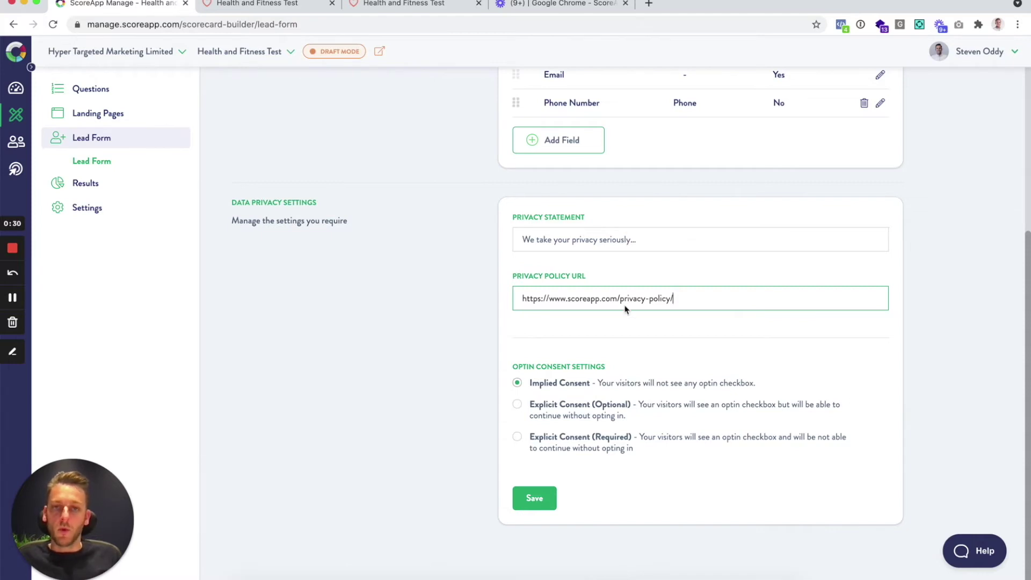
Try rewording the statement, revert it, and choose Explicit Consent (Optional)
left_click_drag(663, 237, 495, 239)
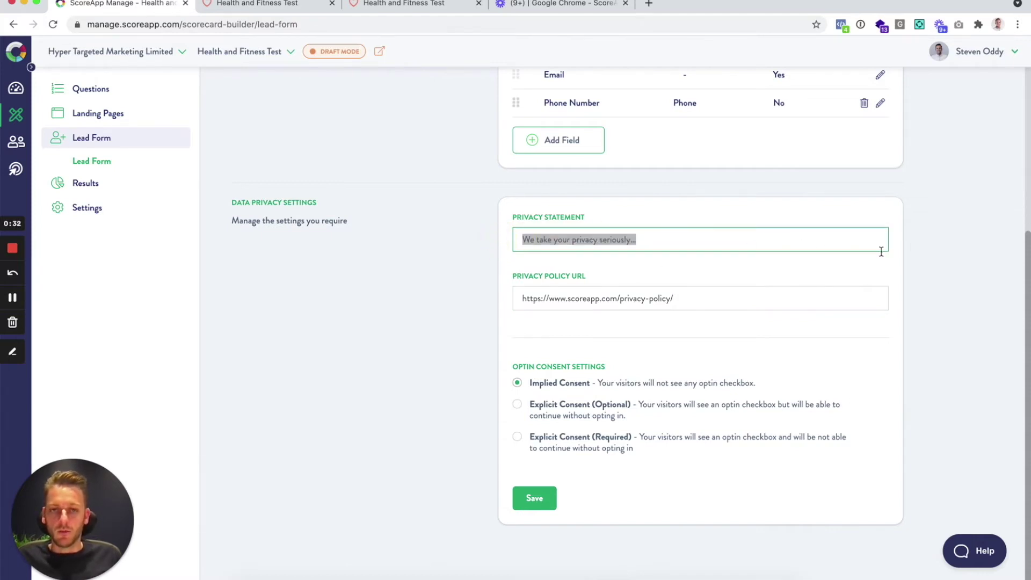
type("By conti")
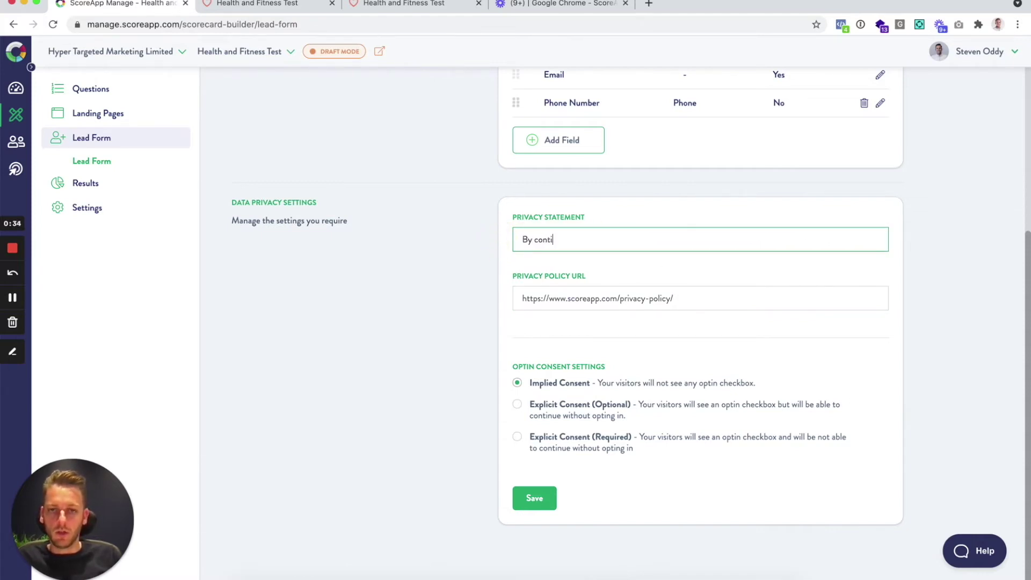
type("nuing your")
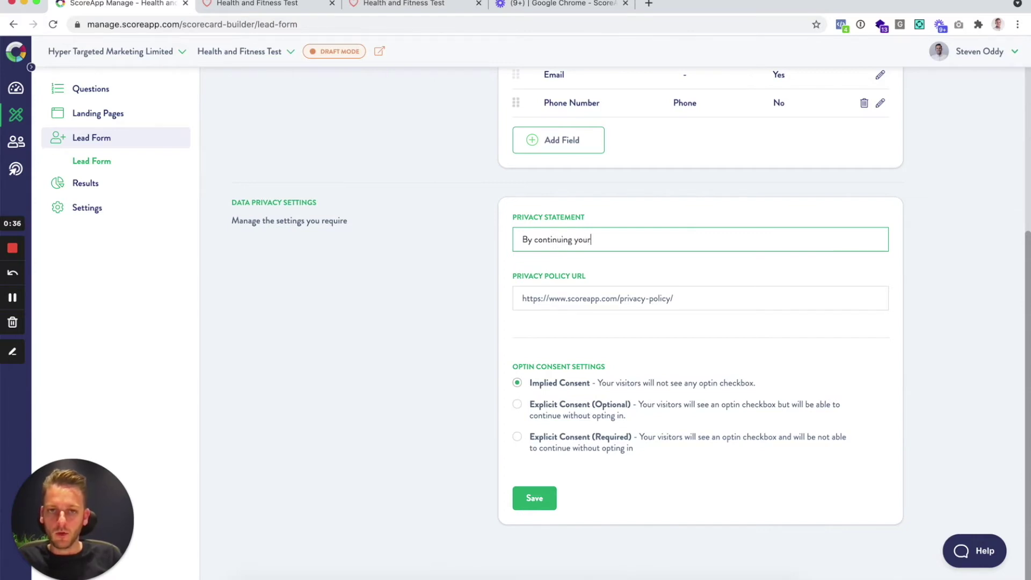
type(" accept ....")
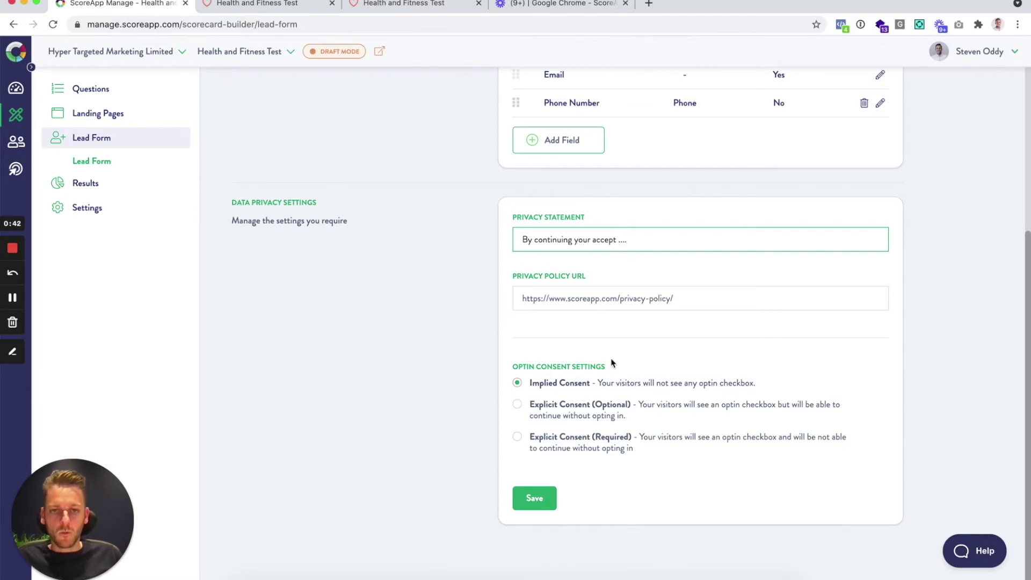
key("super+z")
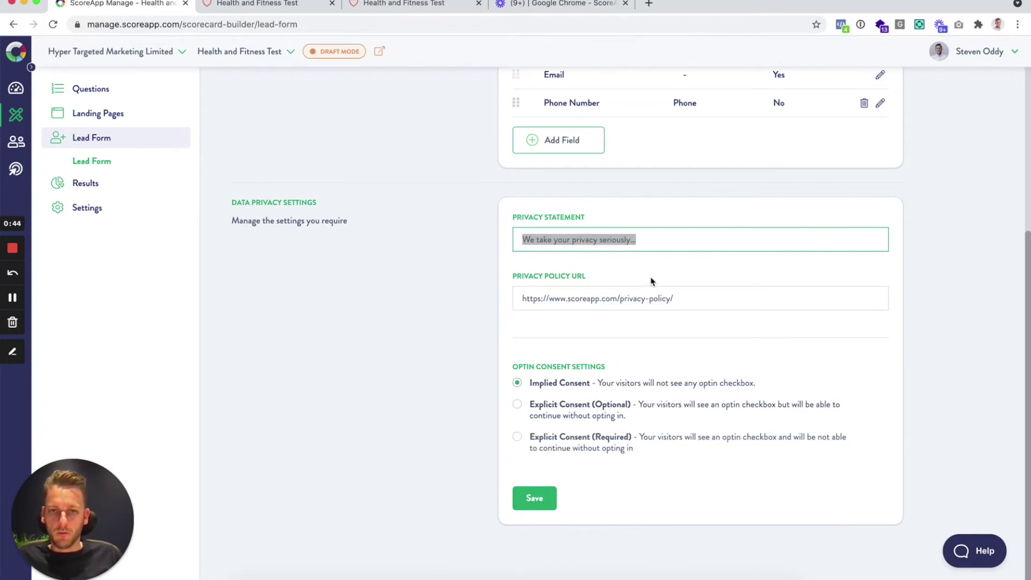
left_click(577, 409)
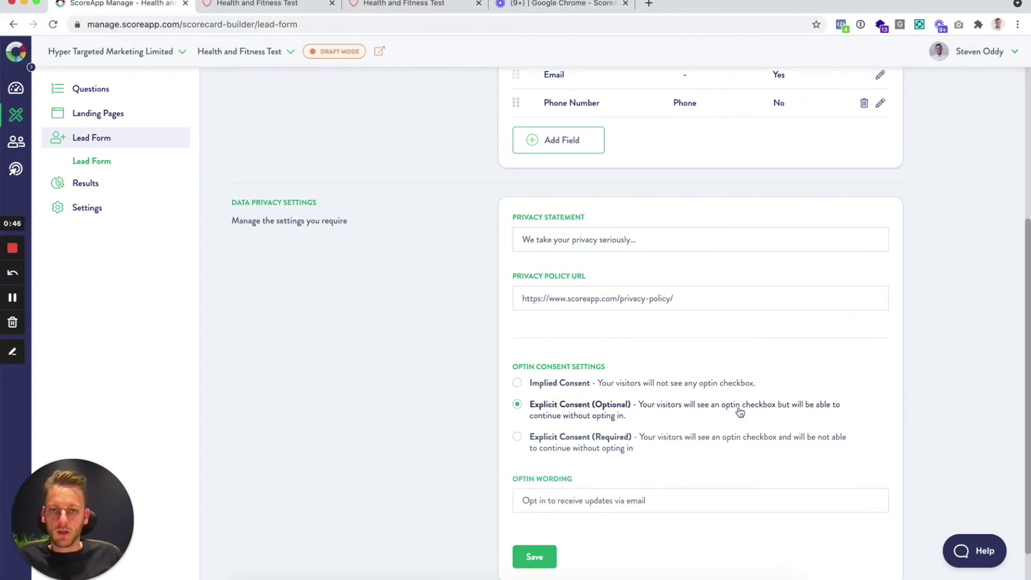
Switch opt-in consent to Explicit Consent (Required) and save the lead form settings
scroll(740, 414, "down", 2)
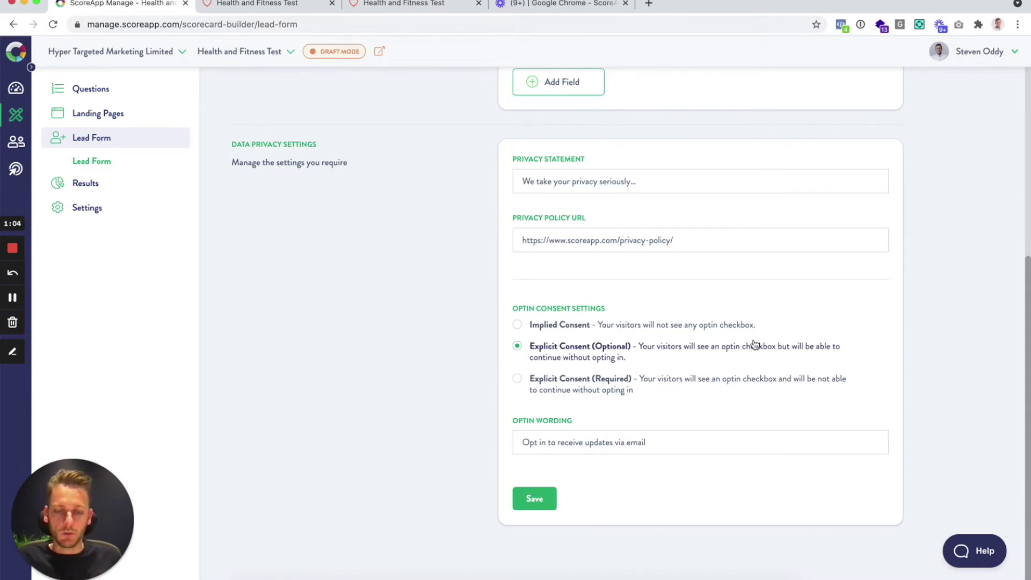
left_click(545, 383)
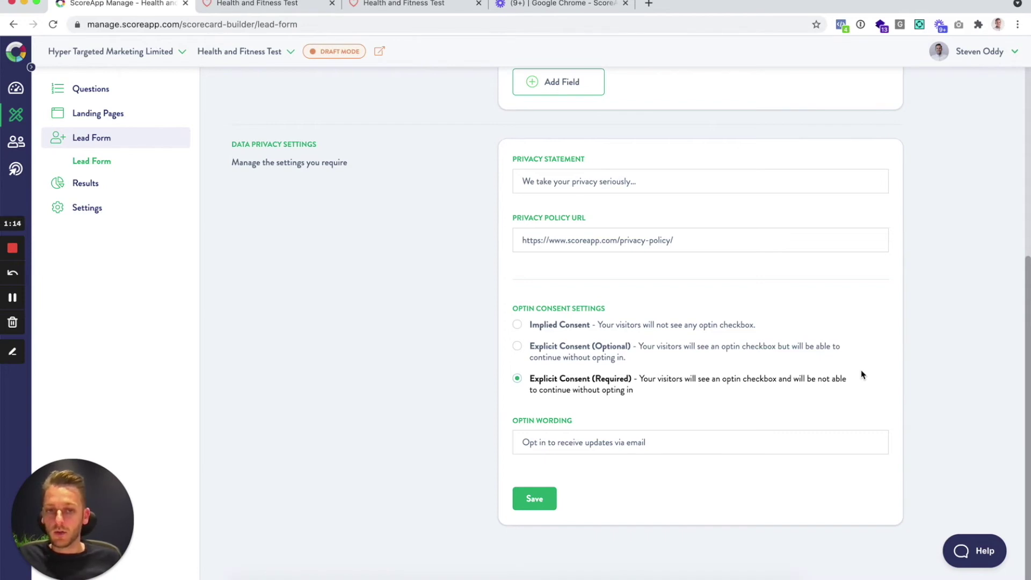
left_click_drag(674, 444, 487, 441)
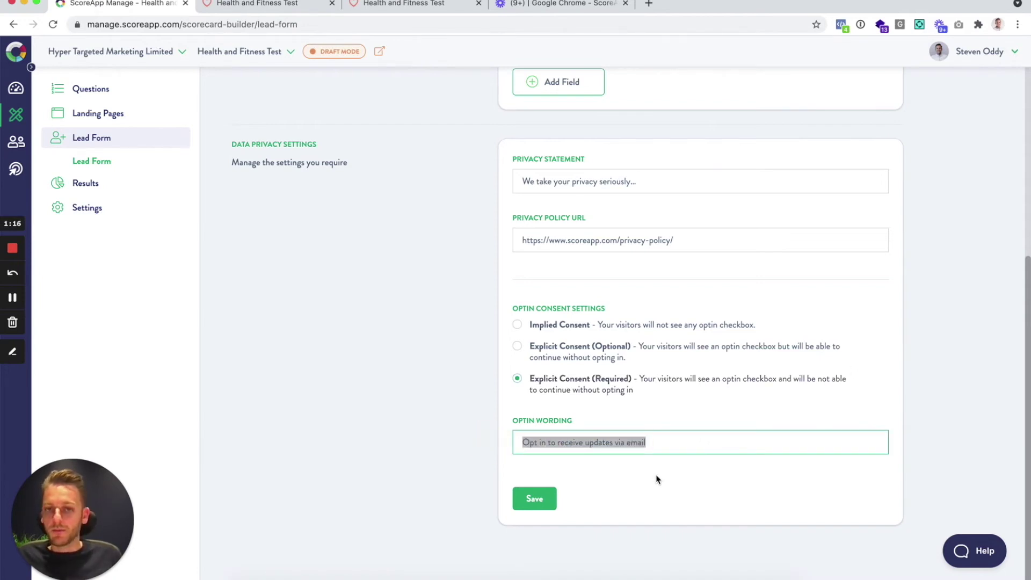
left_click(655, 444)
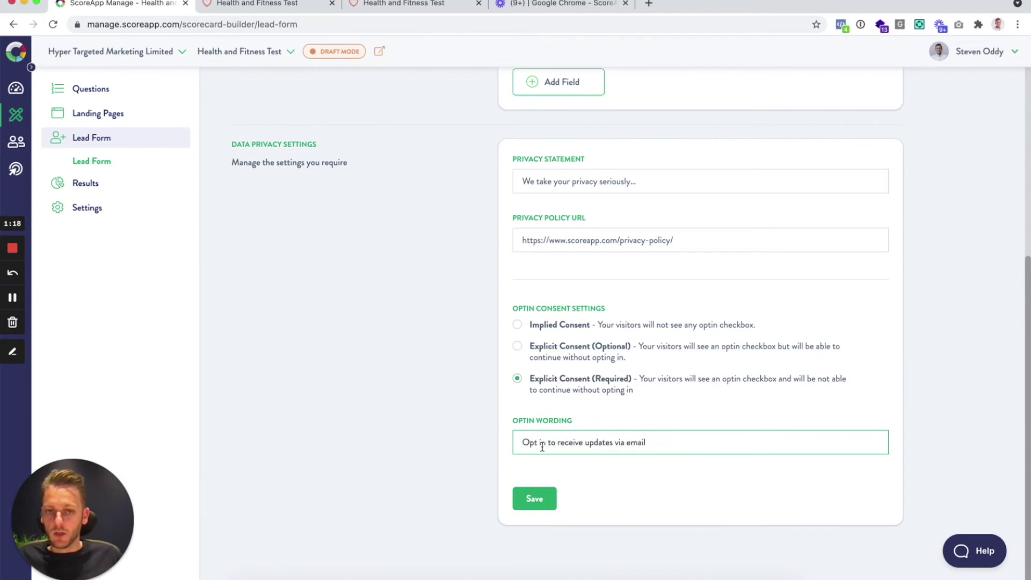
left_click_drag(542, 447, 662, 442)
left_click(535, 502)
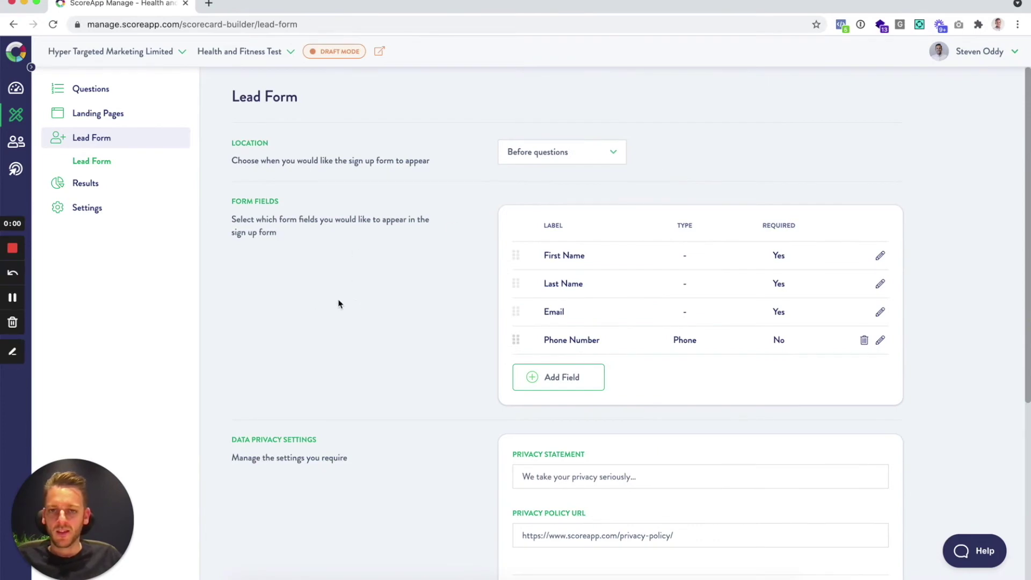
scroll(676, 301, "down", 5)
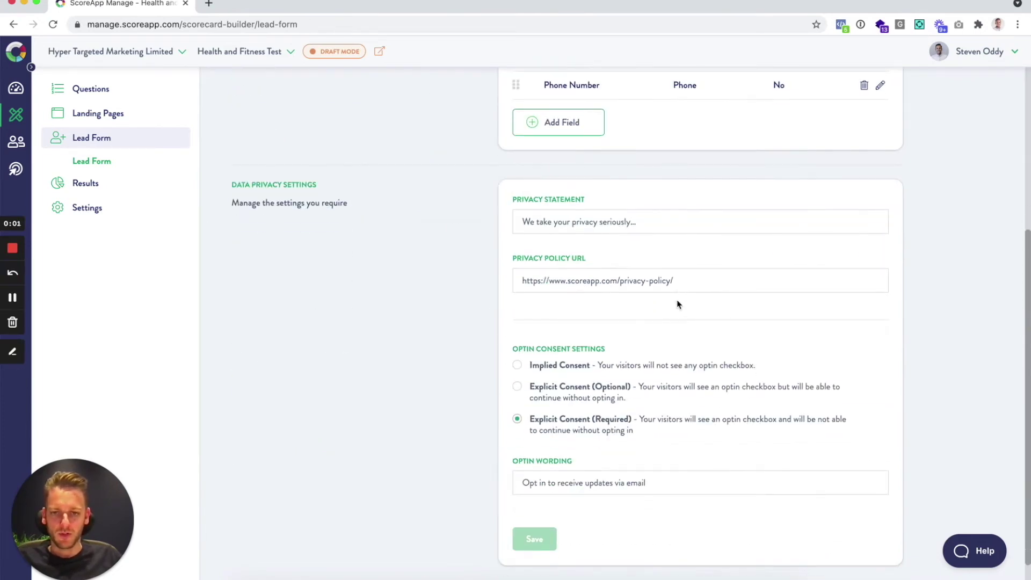
scroll(678, 301, "up", 5)
left_click(378, 51)
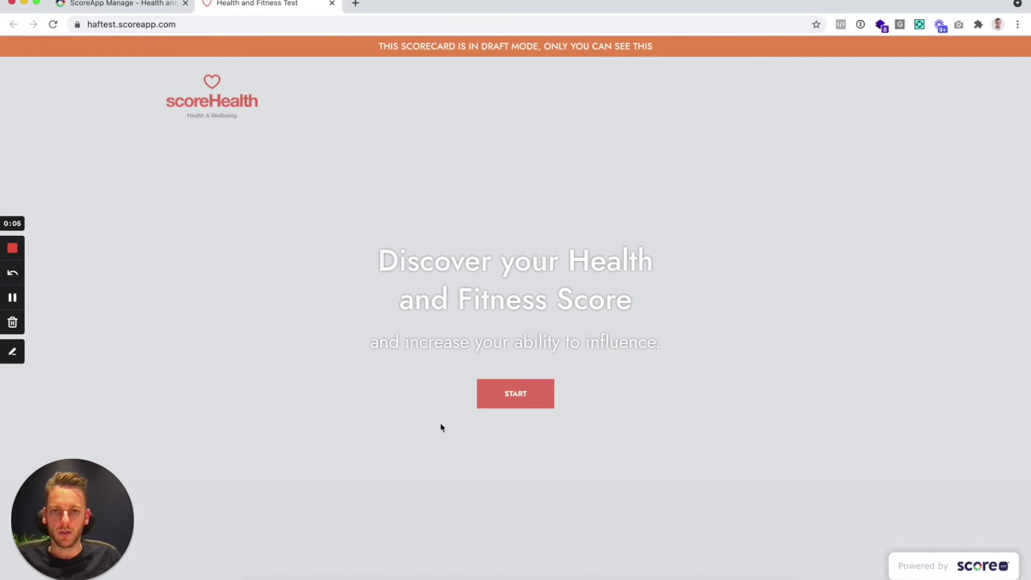
left_click(524, 399)
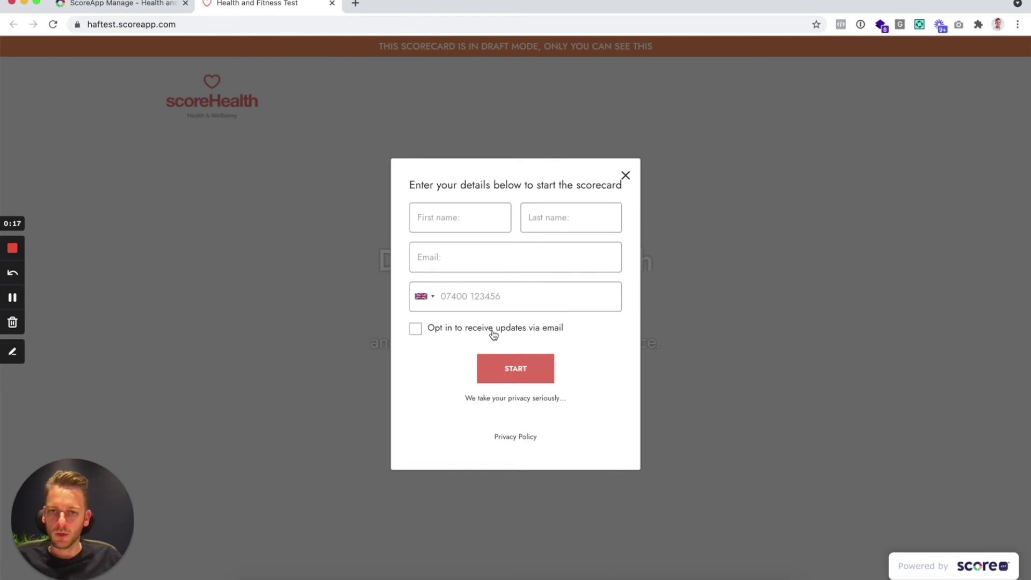
left_click_drag(463, 399, 553, 401)
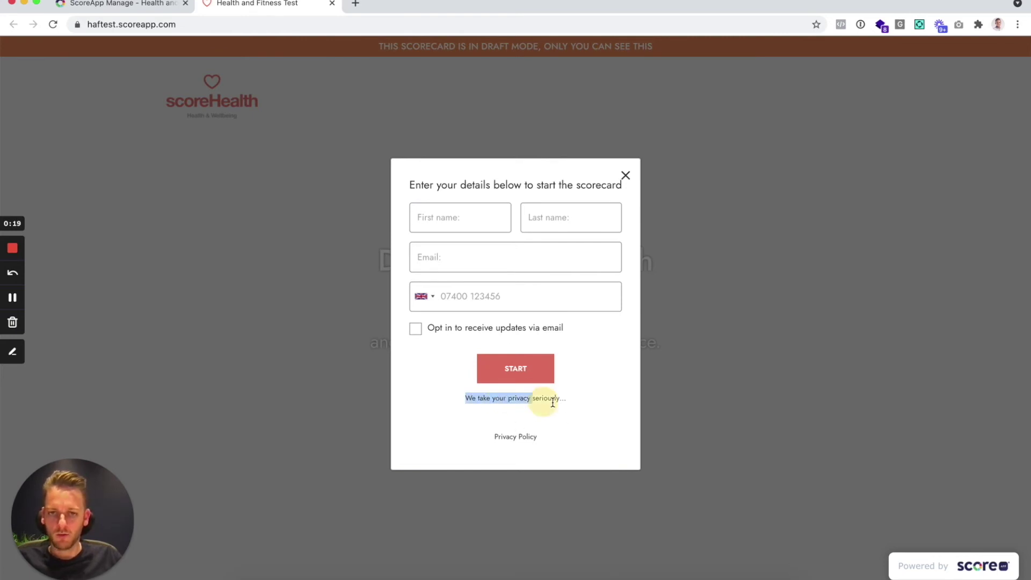
left_click(493, 436)
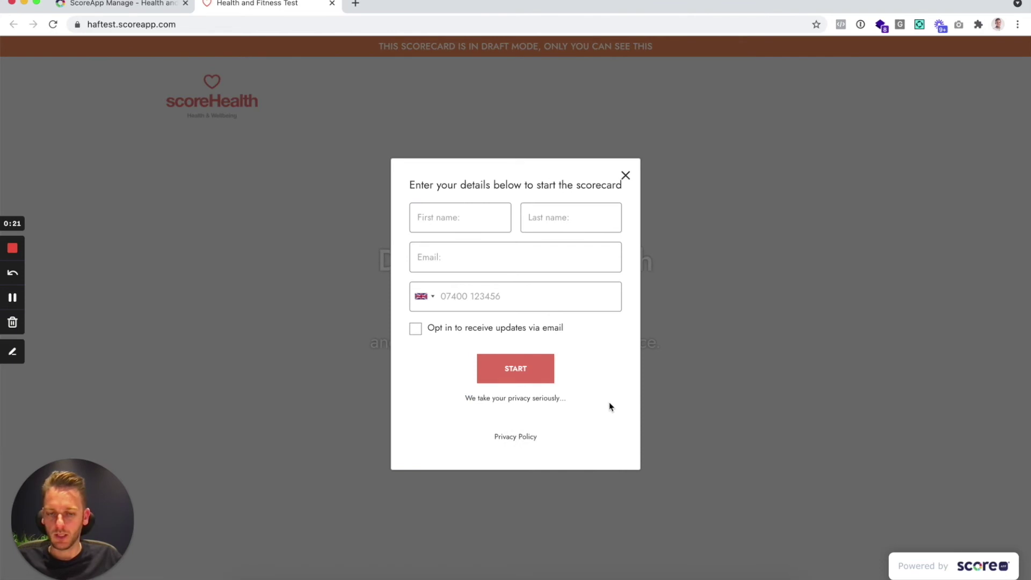
left_click(521, 371)
left_click_drag(414, 350, 490, 347)
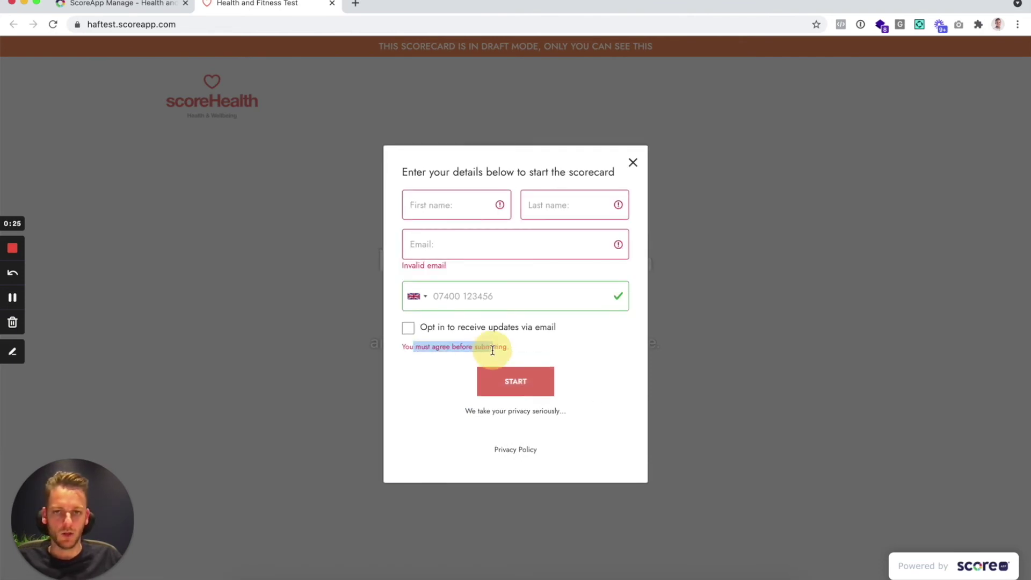
left_click(492, 350)
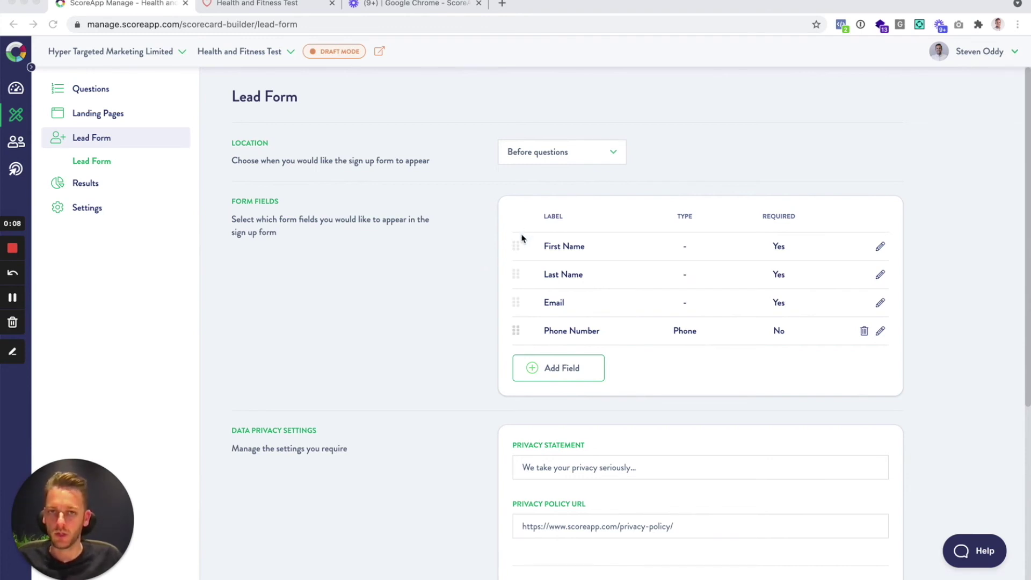
Set the lead form's Location to After questions
left_click(553, 162)
left_click(591, 161)
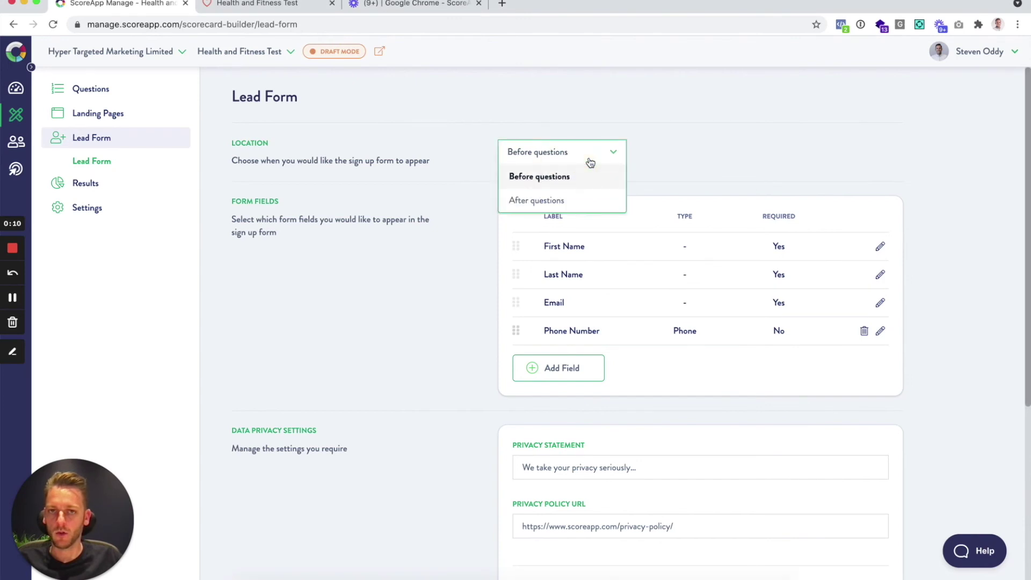
left_click(556, 203)
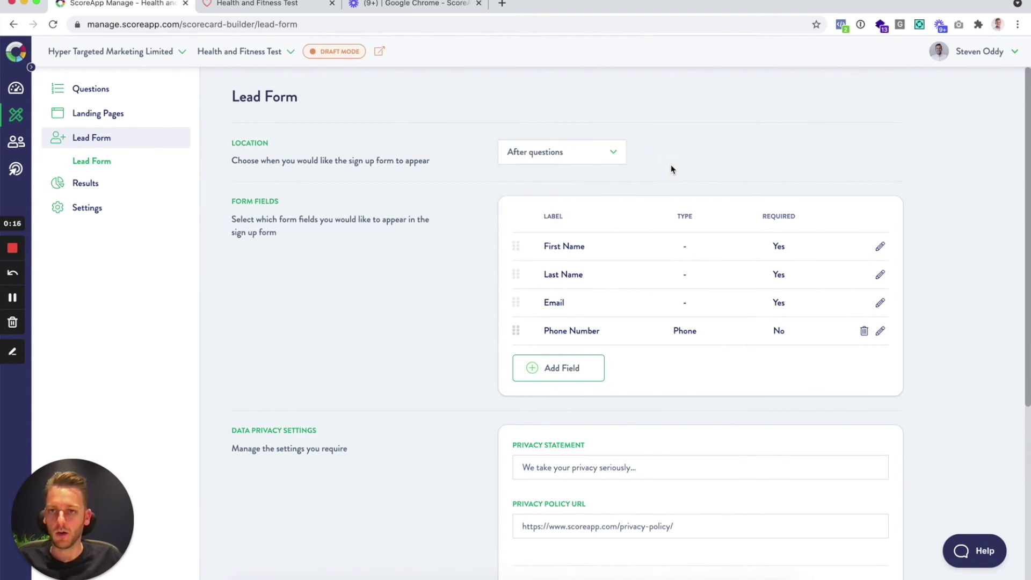
Open the Main Result Page from Result Pages for editing
left_click(87, 183)
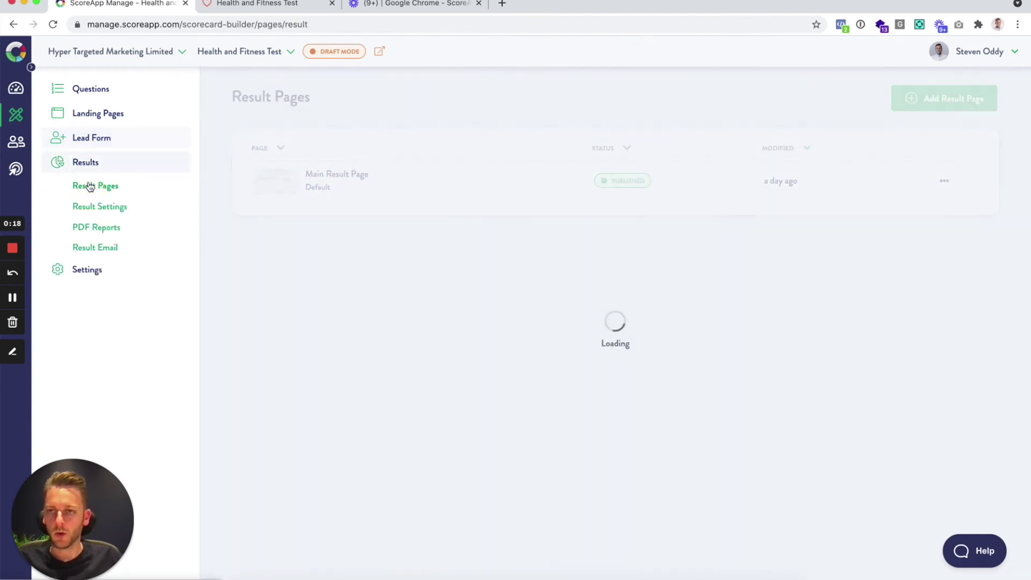
left_click(944, 181)
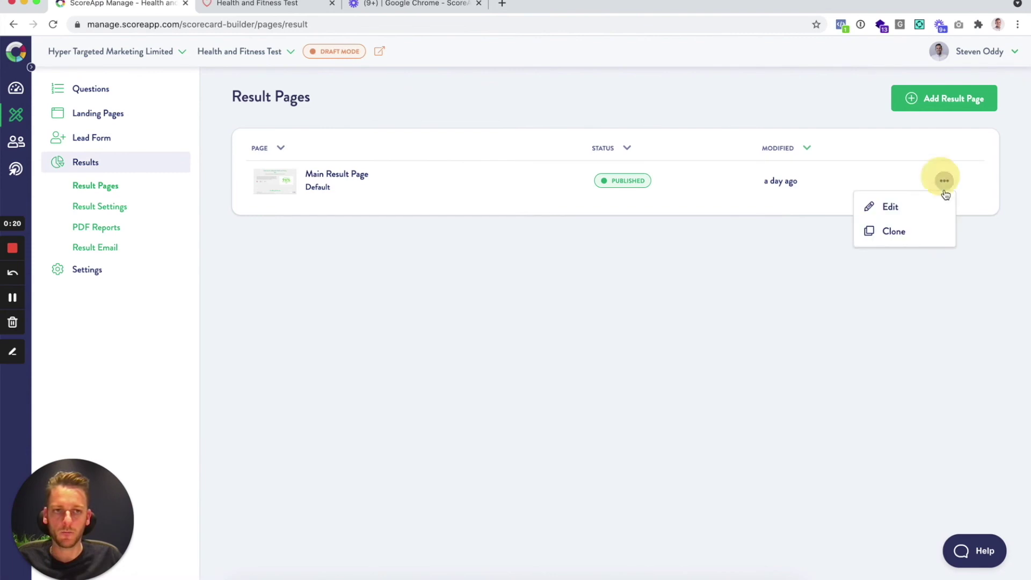
left_click(912, 212)
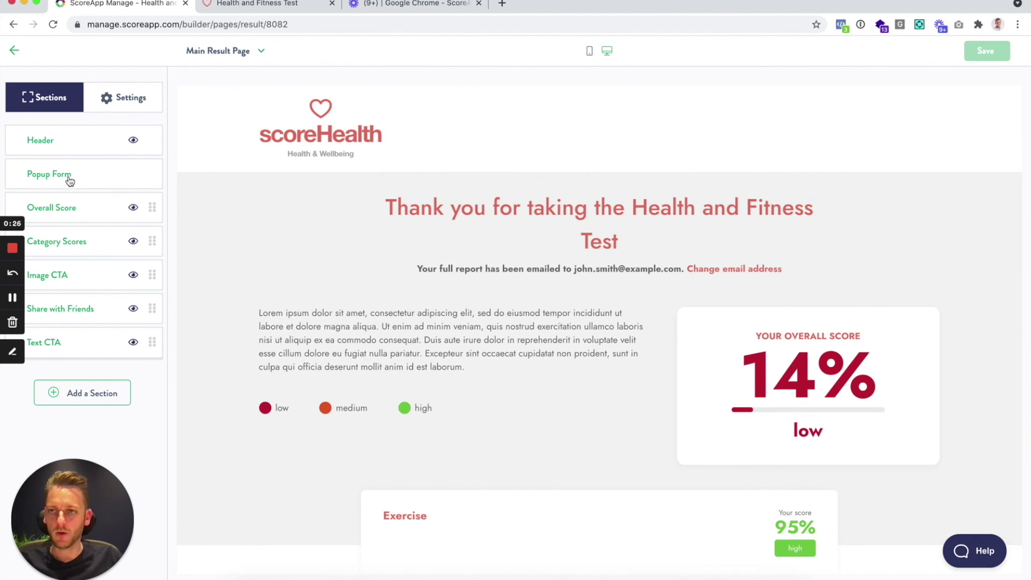
Open the Popup Form section and add test text 'fvrvrr' to its title
left_click(72, 180)
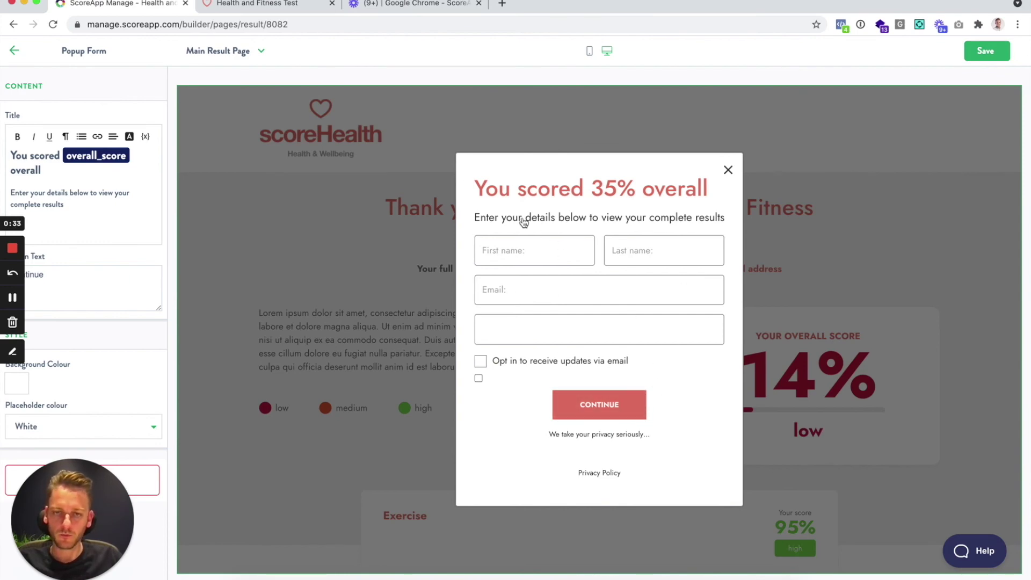
left_click(75, 206)
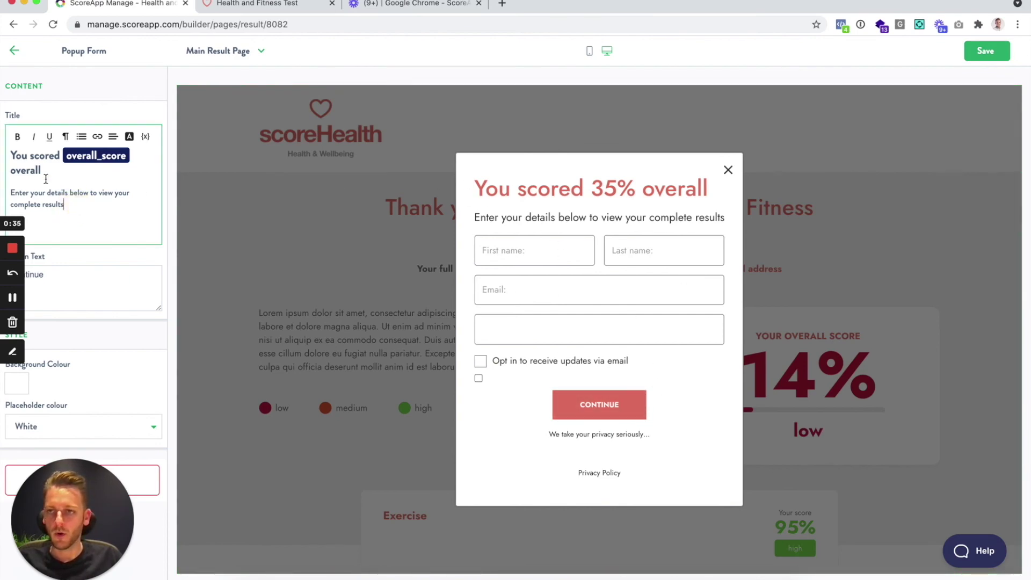
left_click(52, 172)
type("fvrvr")
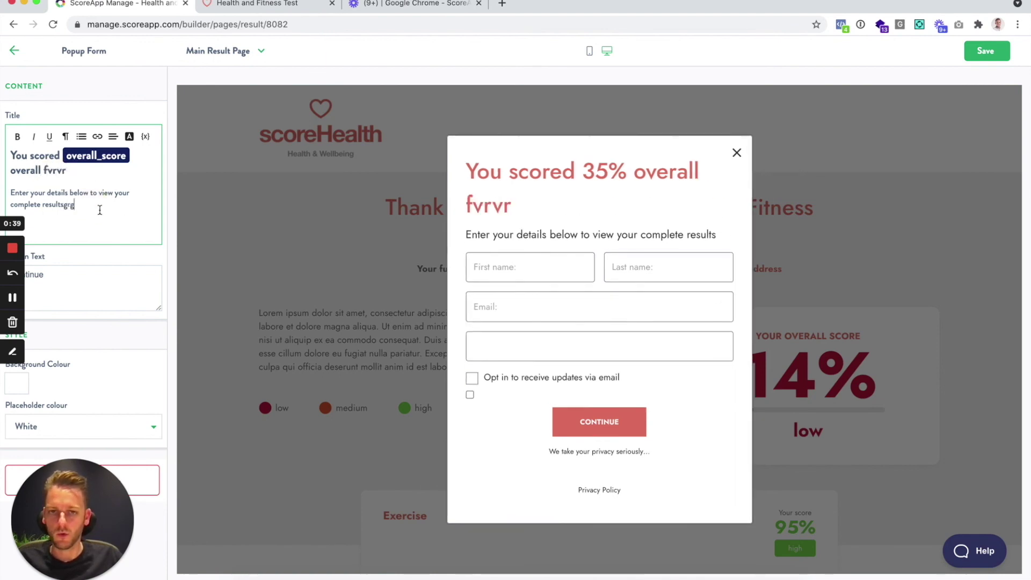
type("r")
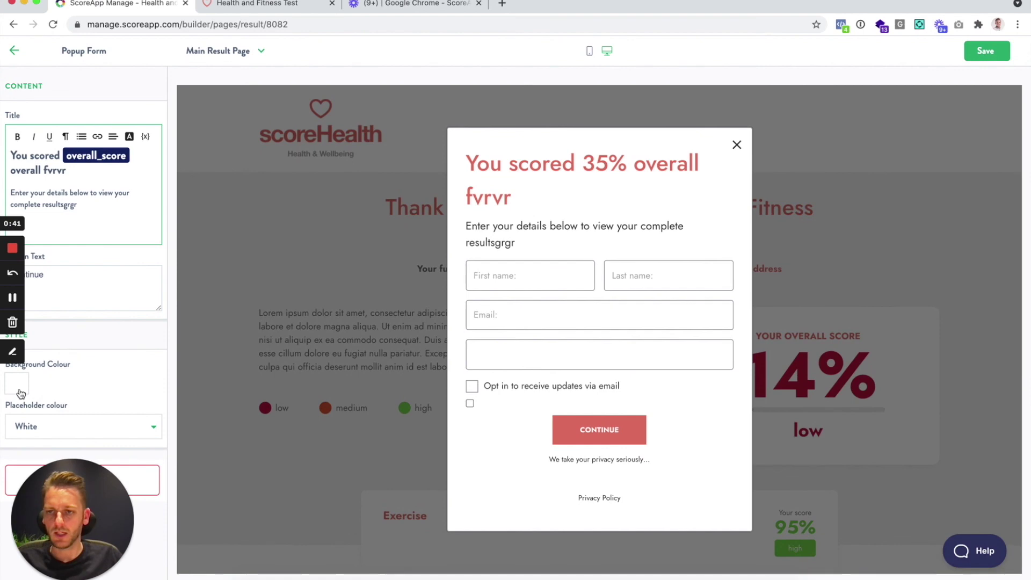
Set the popup background to maroon 7B2A2A and placeholder colour to Transparent
left_click(22, 387)
left_click(94, 239)
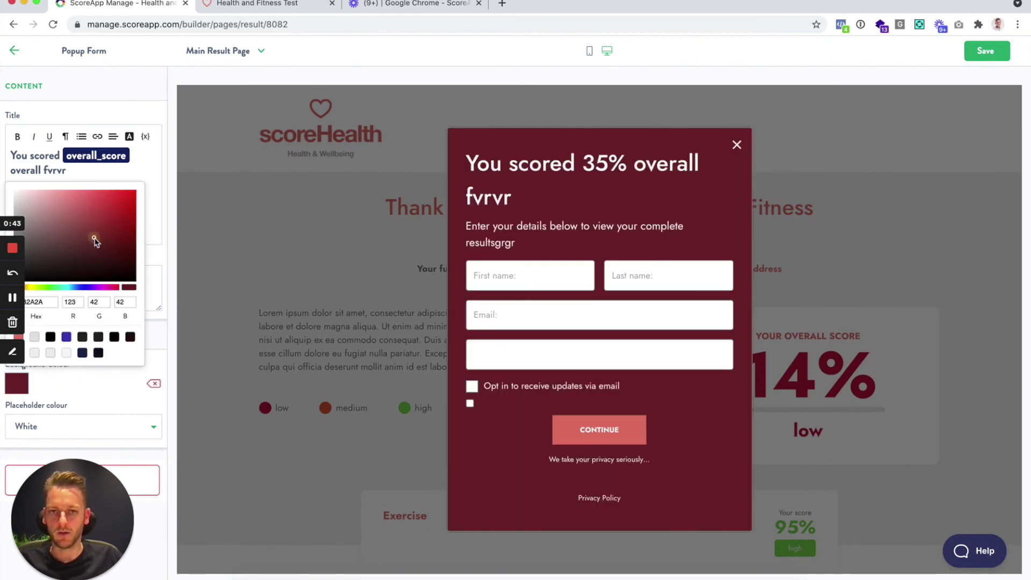
left_click(73, 426)
left_click(75, 449)
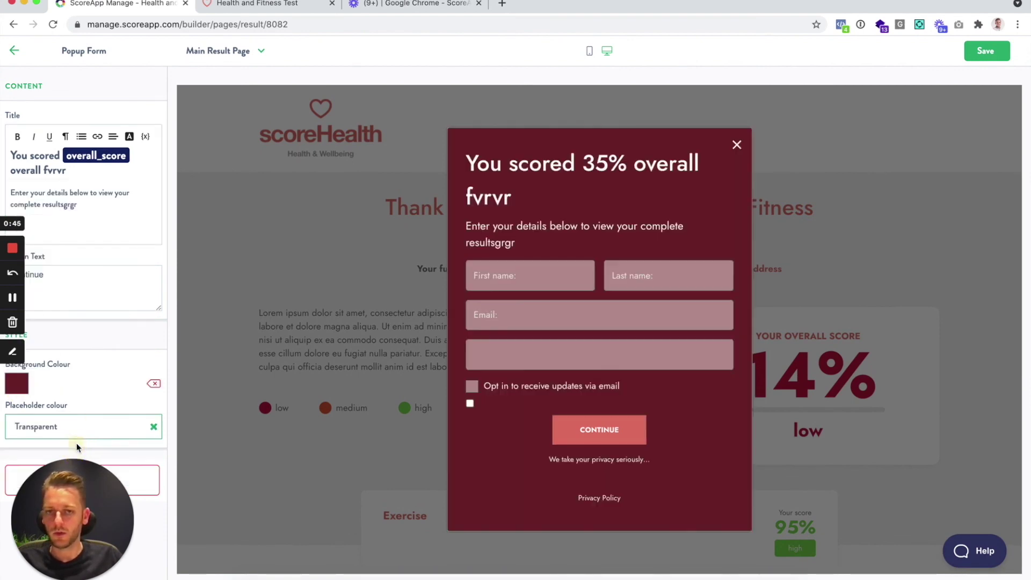